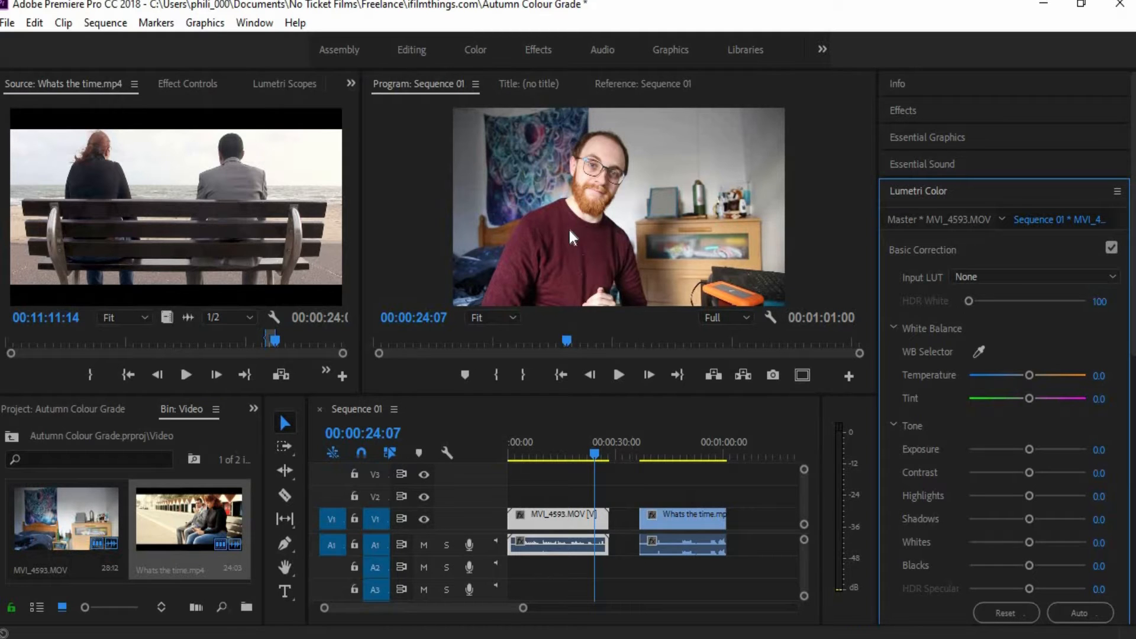
Correct the MVI_4593 clip with temperature 27.1, contrast 15.7, highlights 22.9, shadows -8.6, whites 10.0 and blacks -1.4, comparing it against the uncorrected picture.
scroll(1065, 332, "down", 7)
scroll(1065, 332, "up", 7)
scroll(1064, 329, "down", 3)
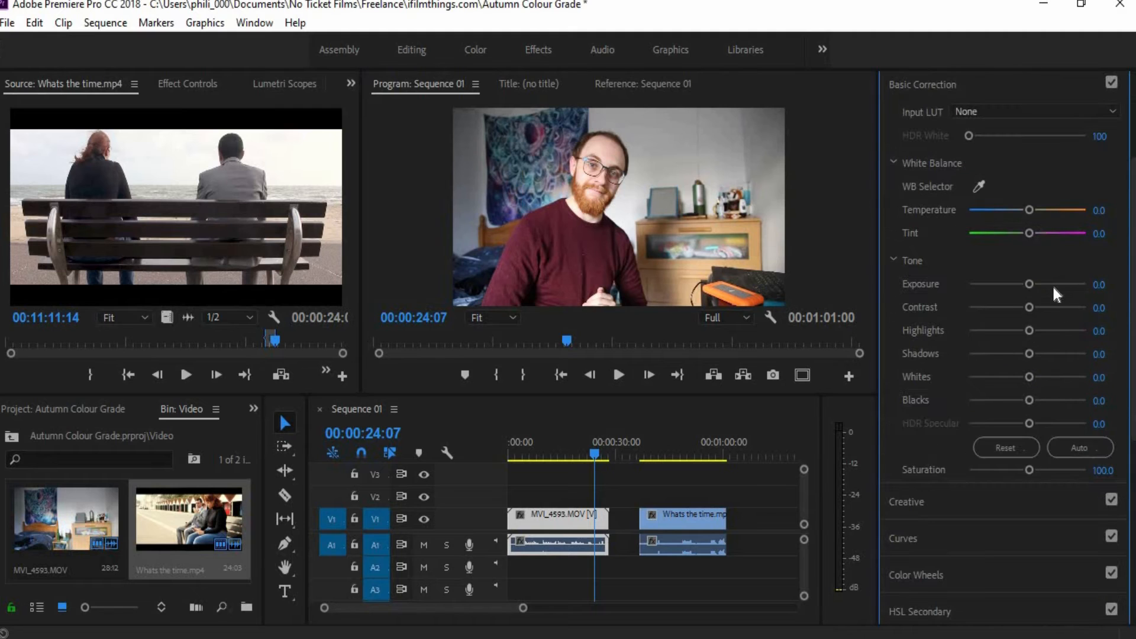
left_click_drag(1032, 285, 1035, 307)
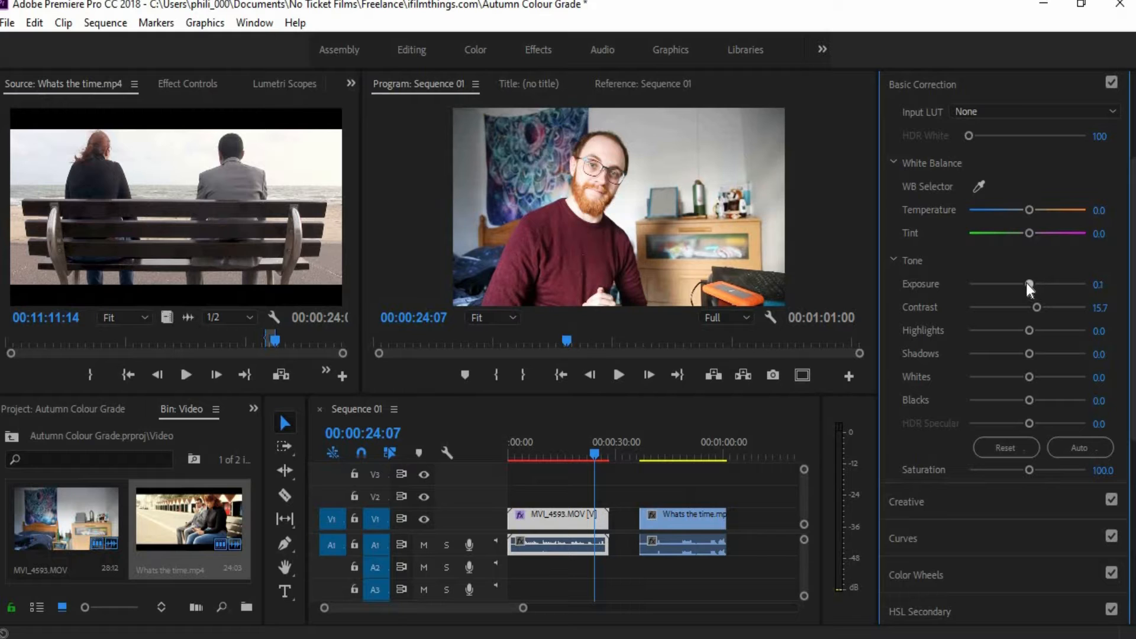
left_click_drag(1029, 330, 1021, 354)
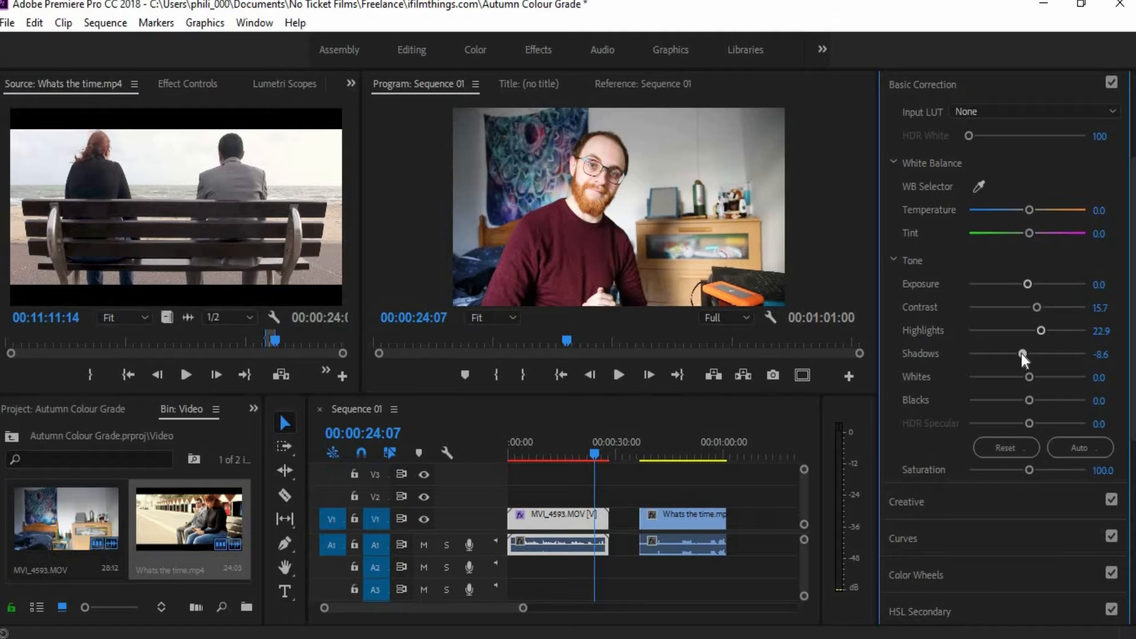
left_click_drag(1029, 377, 1034, 377)
left_click_drag(1034, 209, 1046, 210)
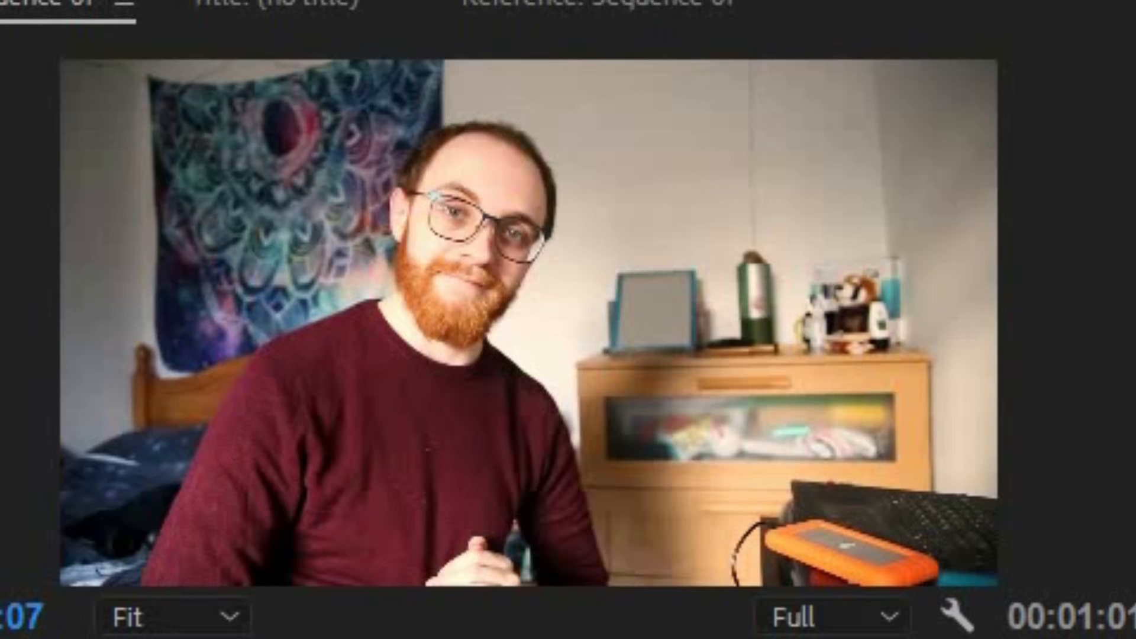
left_click(1110, 84)
left_click(1110, 84)
left_click(1110, 84)
left_click(1110, 84)
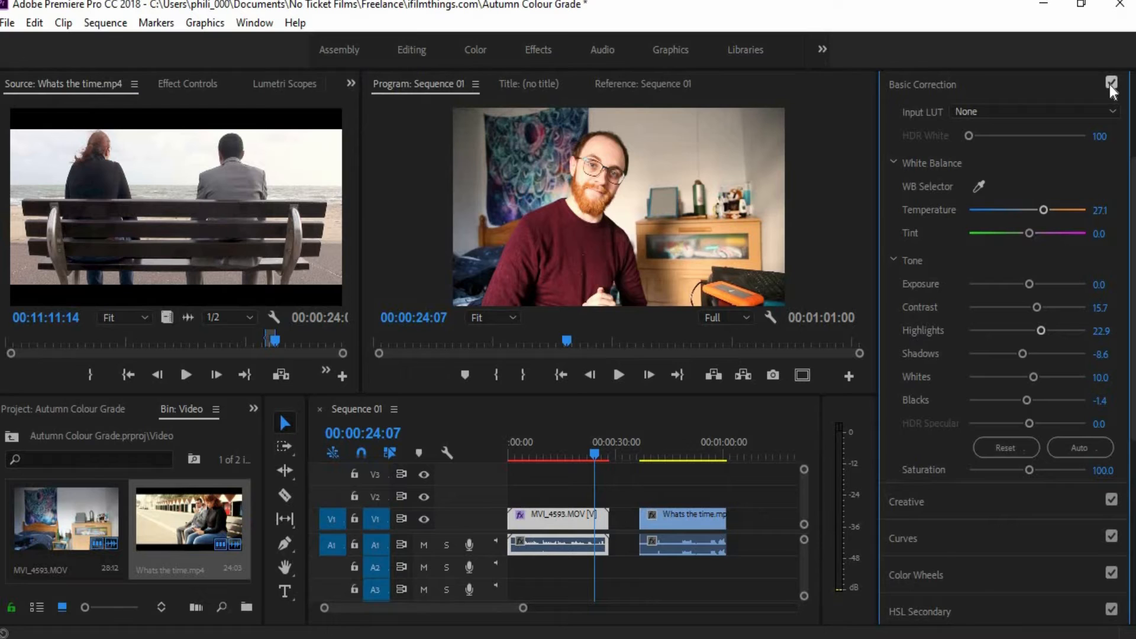
Create an adjustment layer with the default settings and place it on track V2 over the full length of the Whats the time.mp4 clip.
left_click(656, 452)
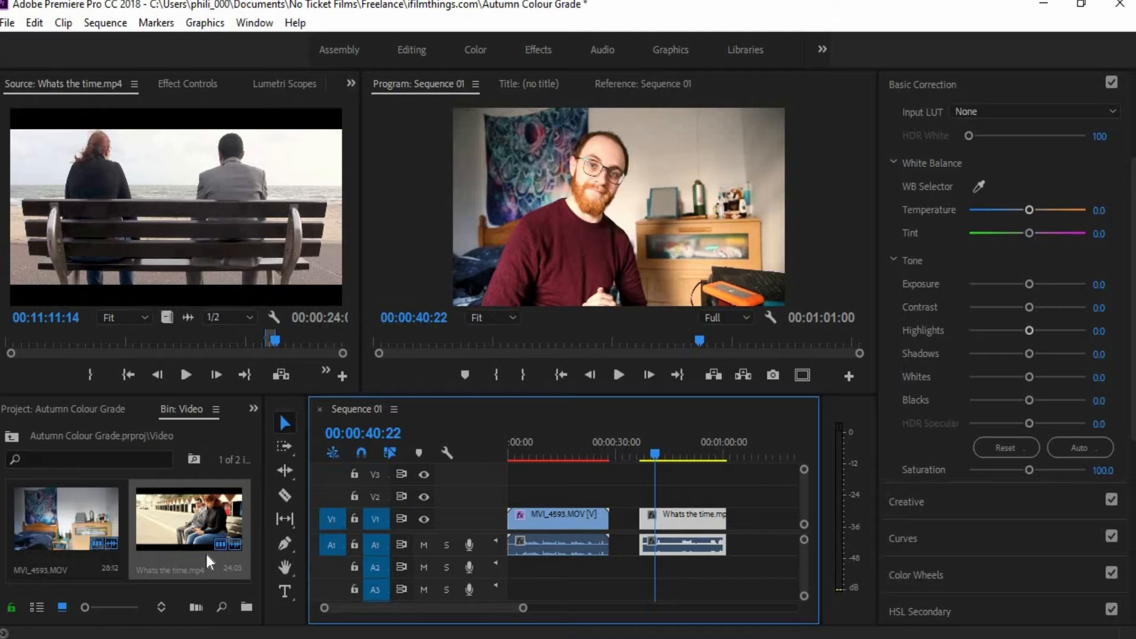
left_click(12, 436)
right_click(159, 519)
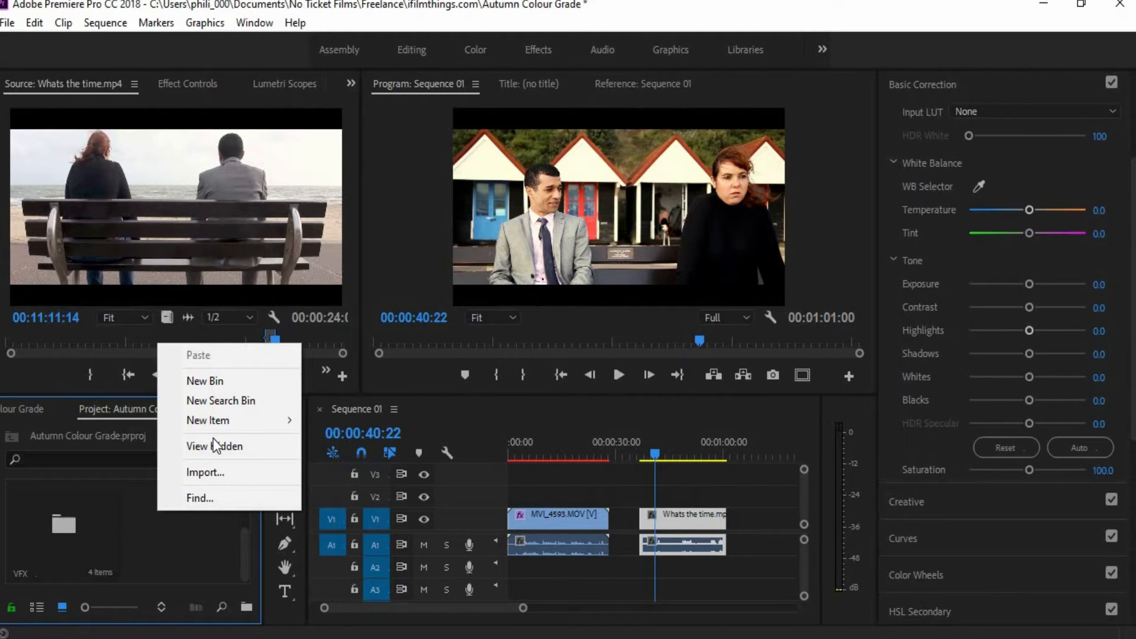
mouse_move(245, 416)
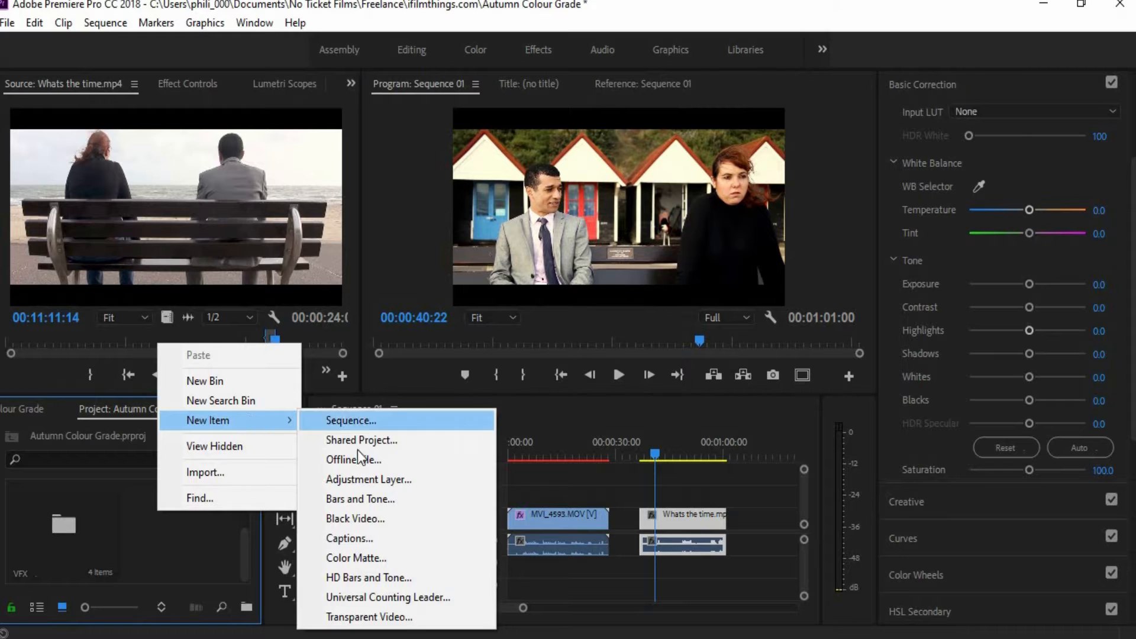
left_click(360, 479)
key("Return")
left_click_drag(225, 502, 724, 493)
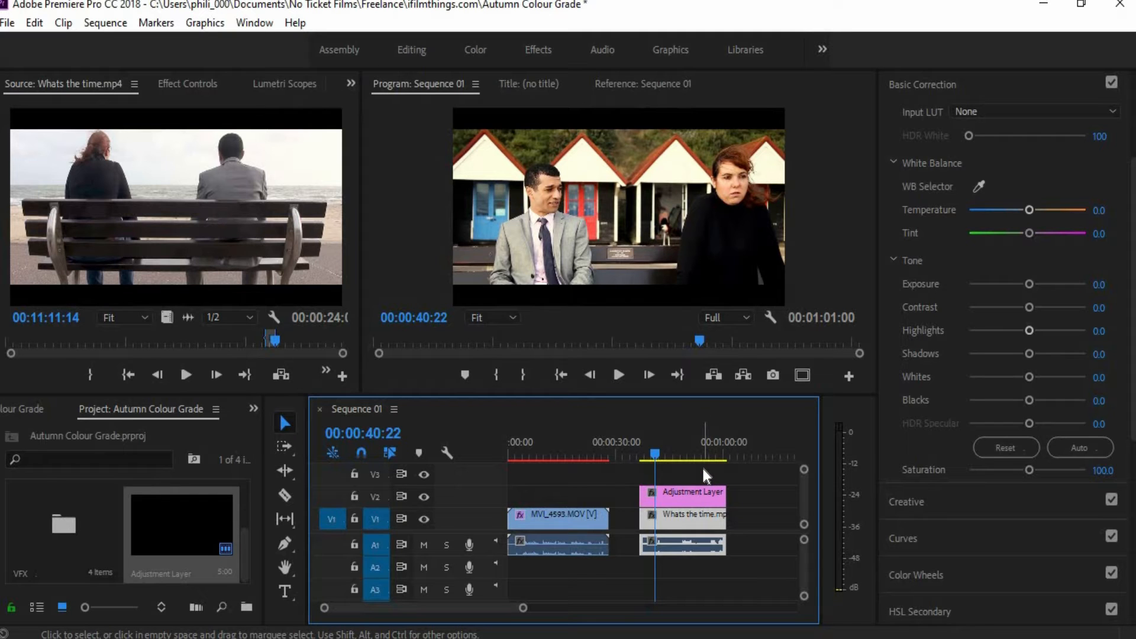
Shape a gentle S-curve on the adjustment layer's white RGB curve using shadow, midtone and highlight points.
left_click(668, 500)
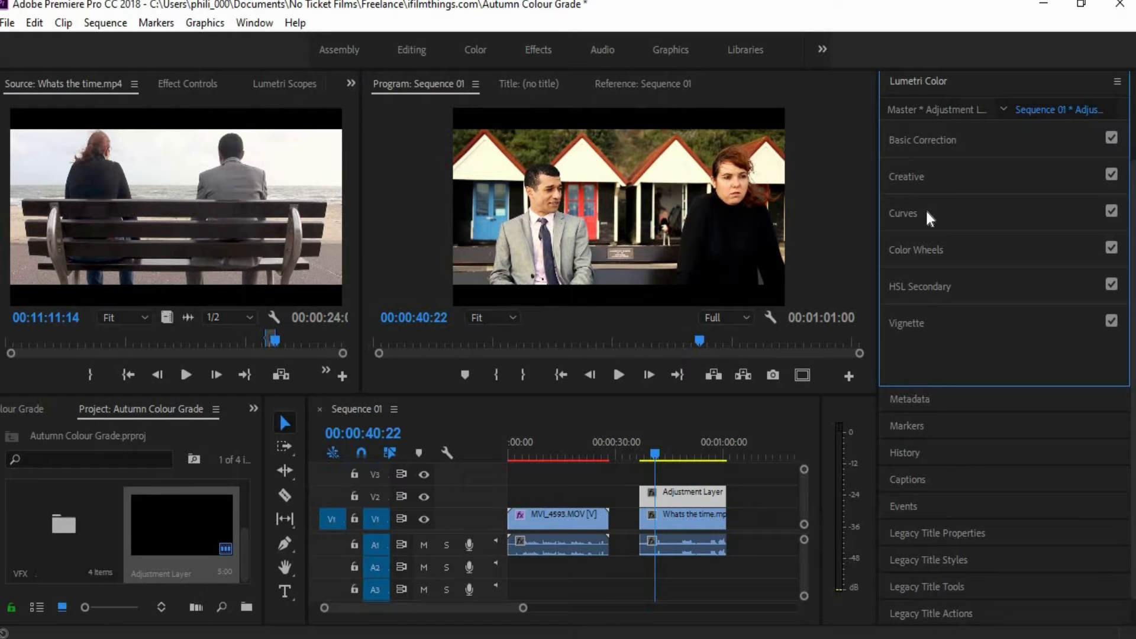
left_click(910, 216)
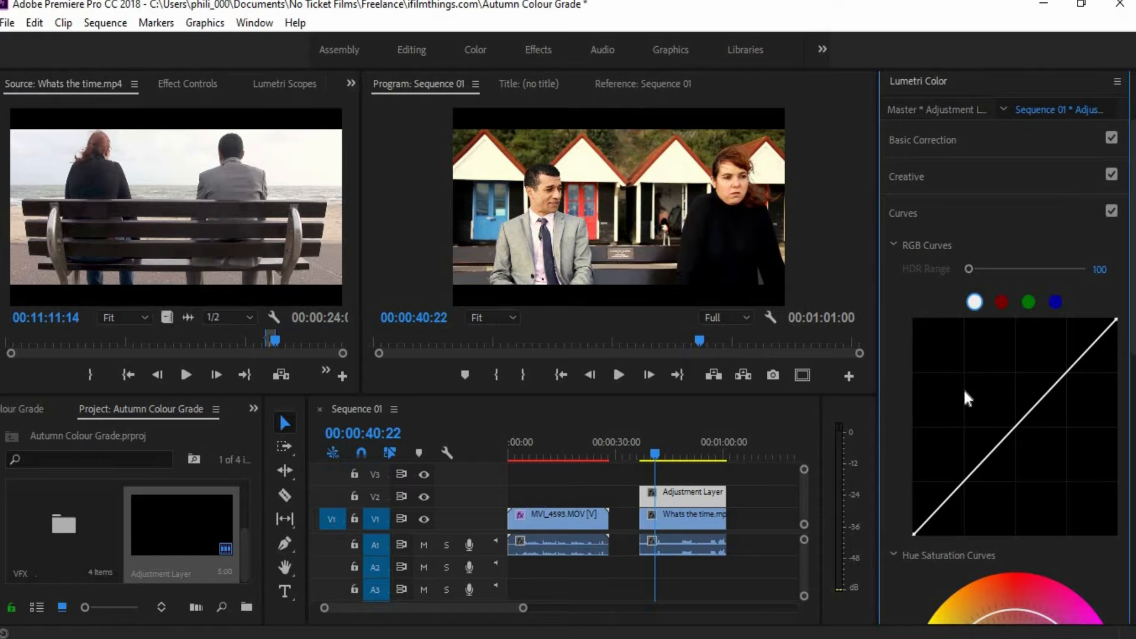
left_click(944, 503)
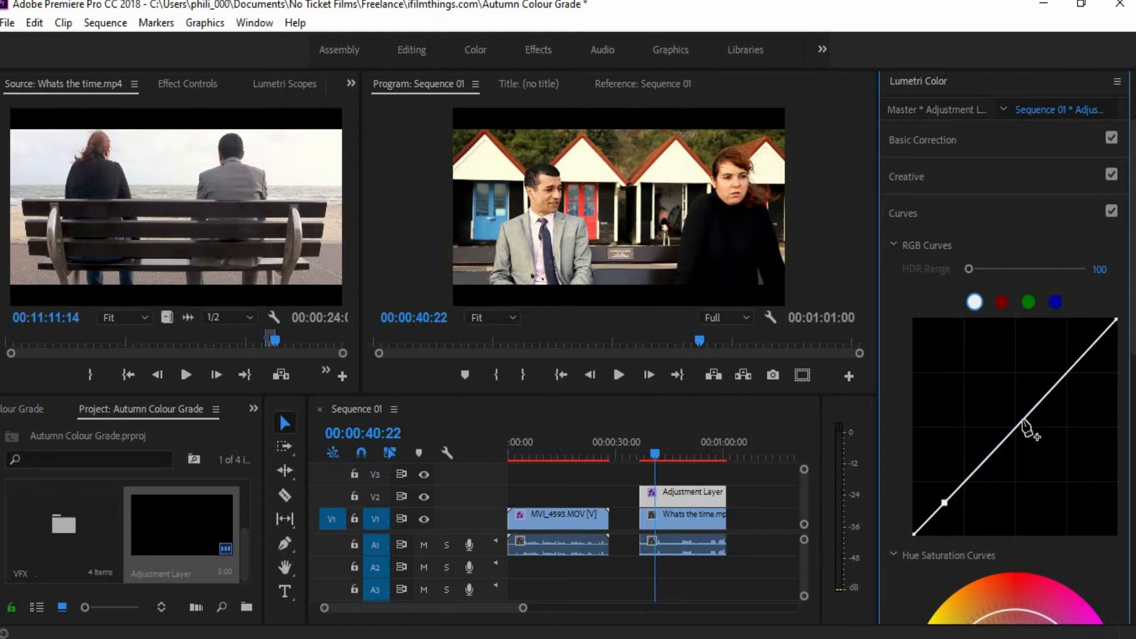
left_click(1014, 429)
left_click(1078, 360)
left_click_drag(1077, 360, 1066, 353)
left_click_drag(942, 503, 953, 507)
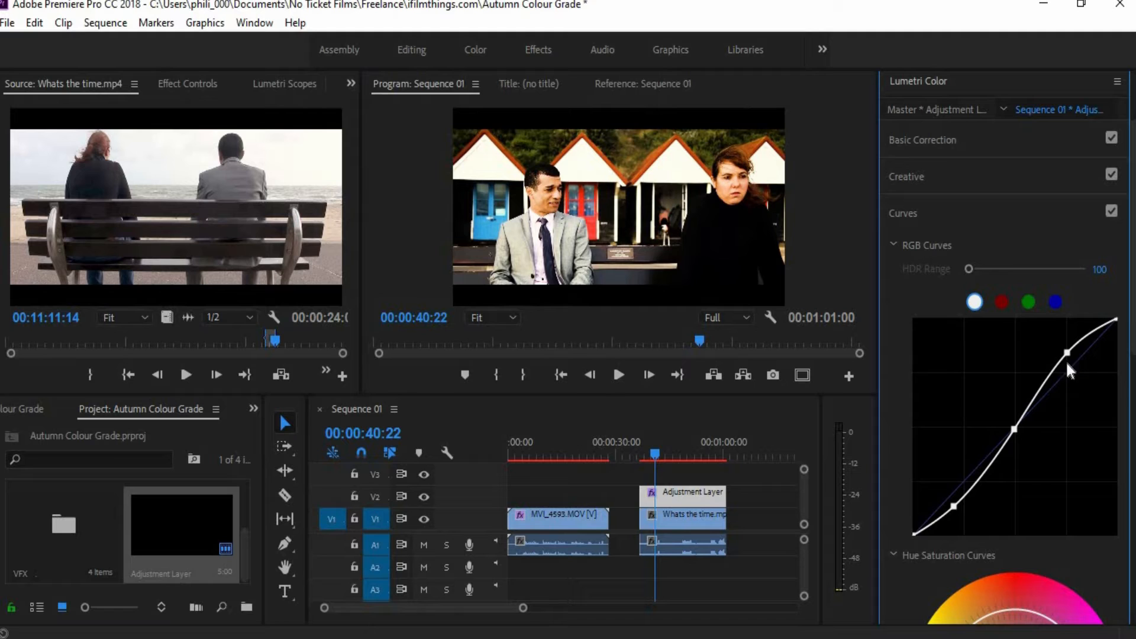
left_click_drag(1067, 354, 1067, 362)
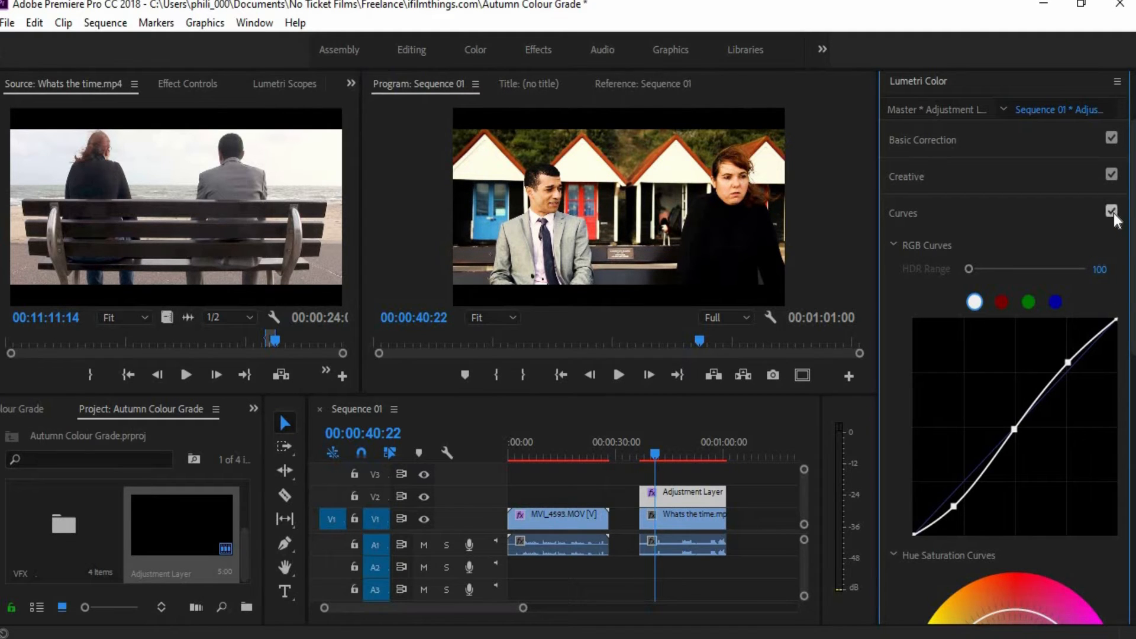
Compare the beach hut shot with the adjustment layer's curves switched off and on, and close the curve settings.
left_click(1112, 212)
left_click(1111, 211)
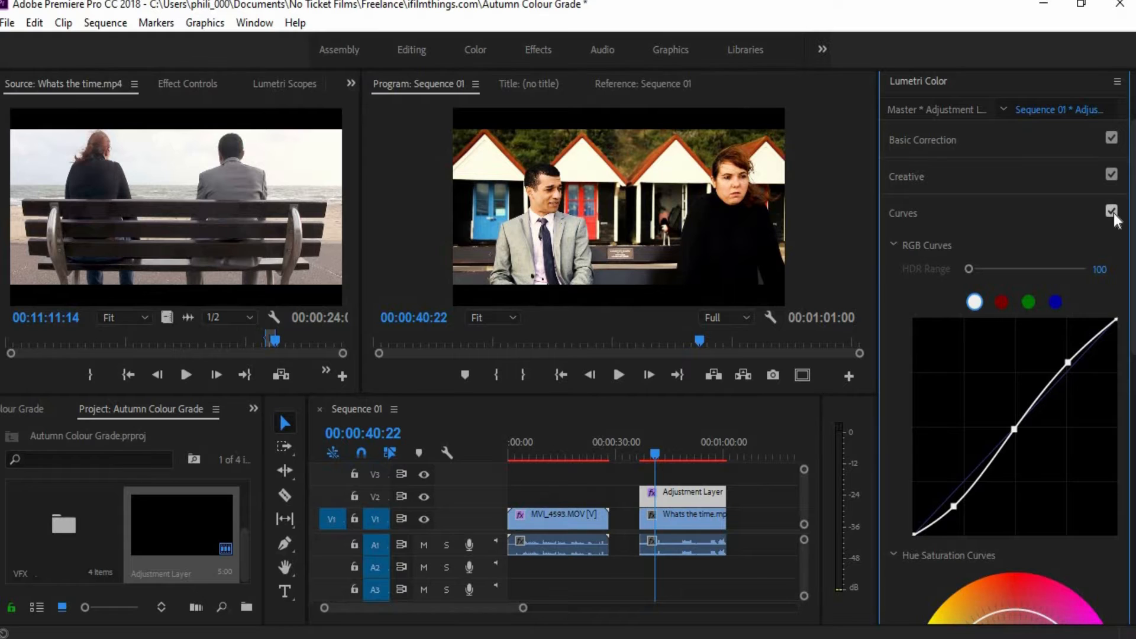
left_click(1112, 212)
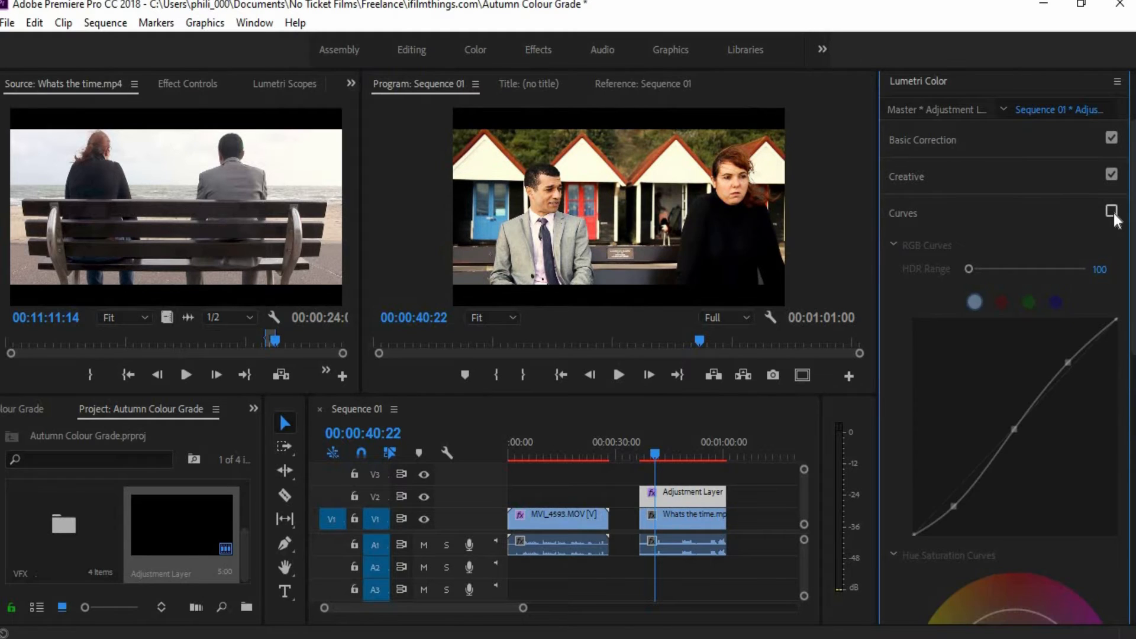
left_click(1112, 211)
scroll(1052, 390, "down", 3)
scroll(1052, 390, "up", 3)
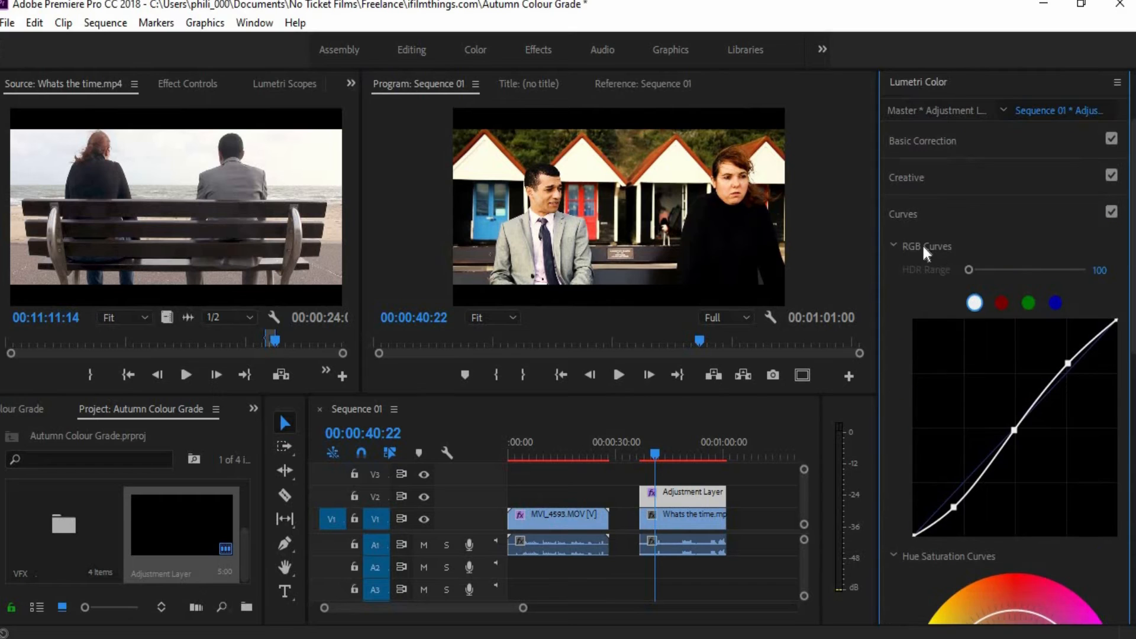
left_click(909, 217)
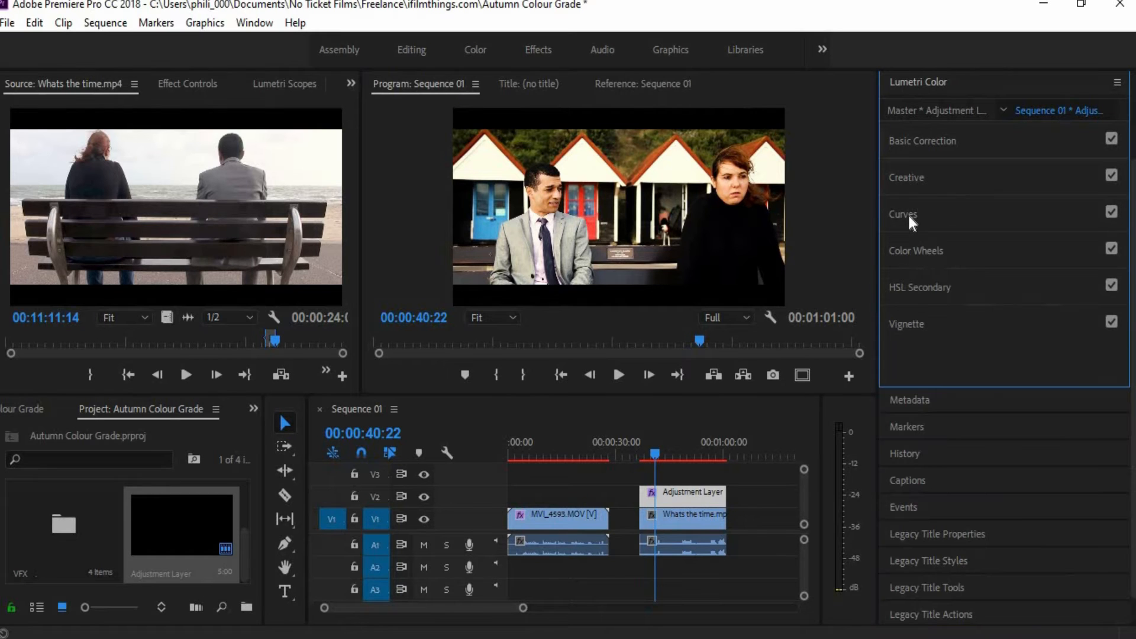
Shift the adjustment layer's midtones toward orange and its highlights toward blue with the color wheels, comparing the shot with them off and on.
left_click(915, 254)
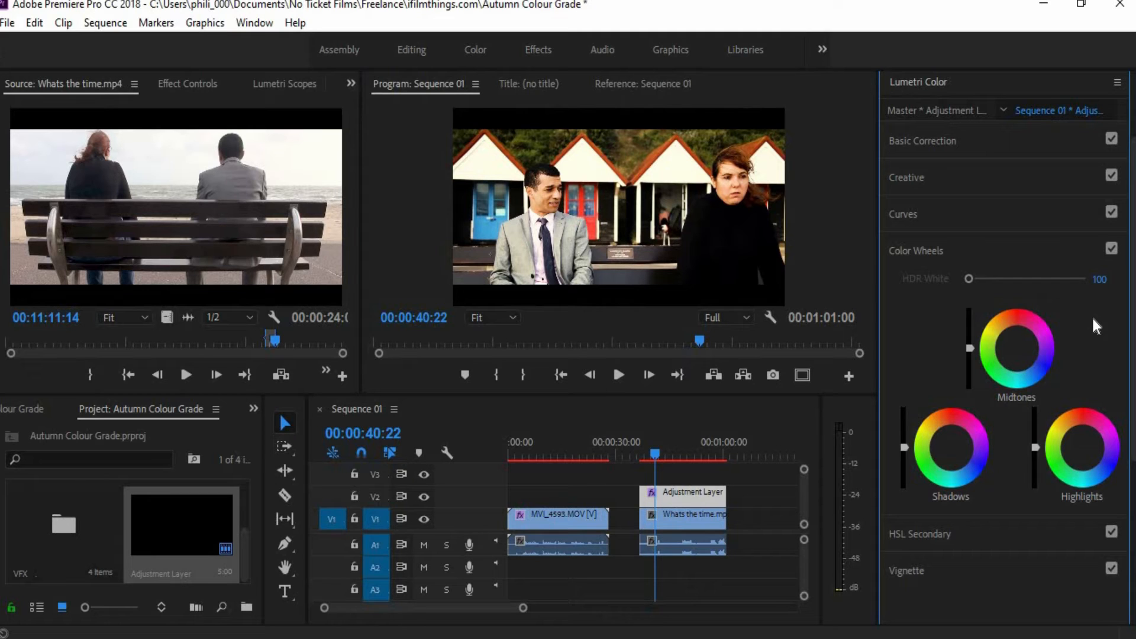
left_click(1015, 346)
left_click_drag(1015, 347, 1011, 344)
left_click_drag(1080, 449, 1087, 451)
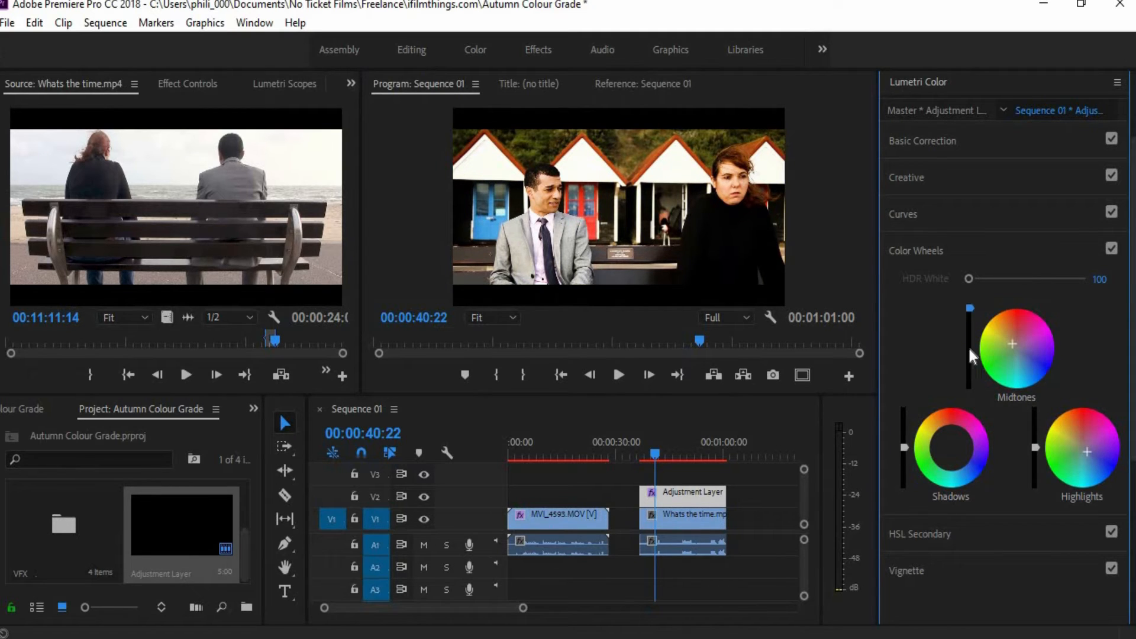
left_click_drag(1087, 451, 1096, 463)
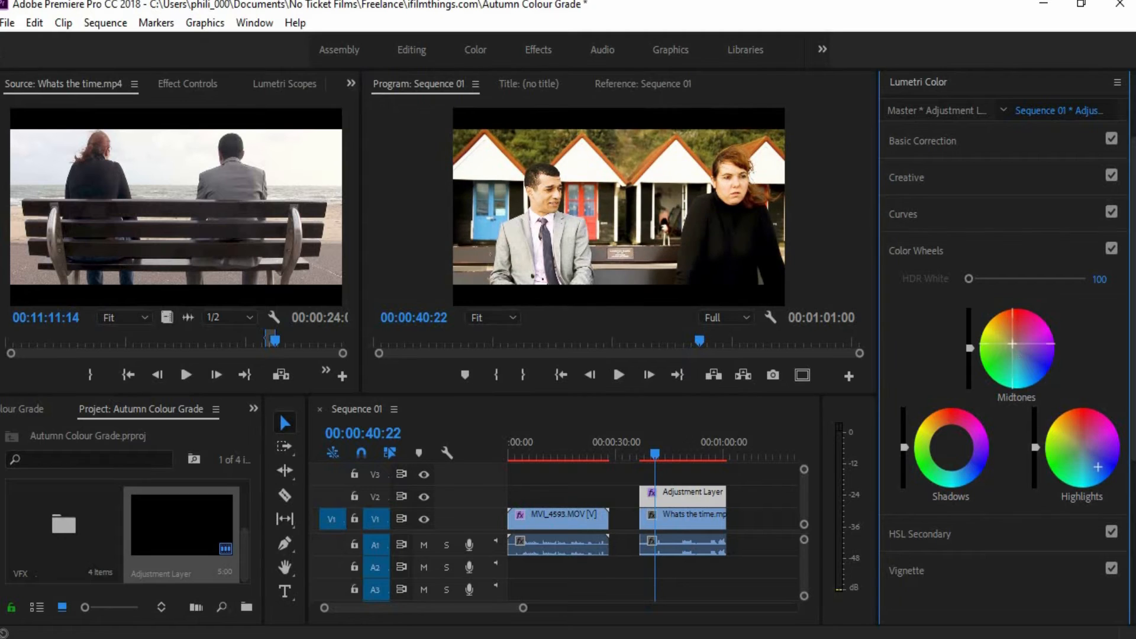
left_click_drag(1012, 344, 1005, 333)
left_click(1110, 248)
left_click(1111, 248)
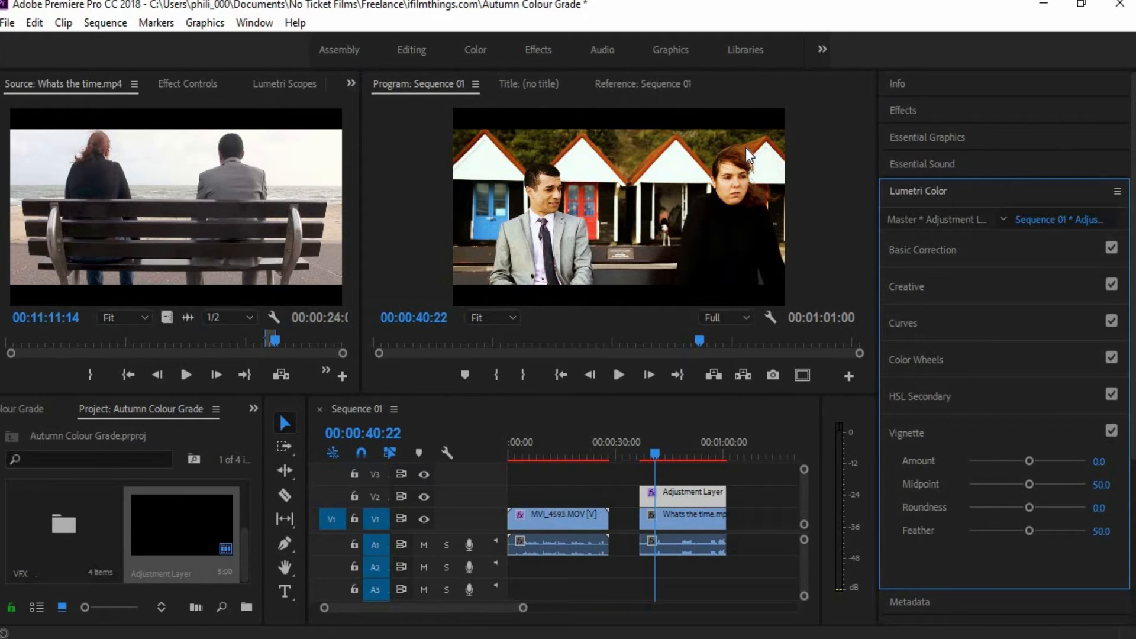
Add a vignette to the adjustment layer with amount -1.8 and roundness 20.0, comparing the shot with it off and on.
mouse_move(1029, 460)
left_mouse_down()
mouse_move(1011, 463)
mouse_move(1027, 462)
left_mouse_up()
left_click_drag(1027, 462, 1007, 462)
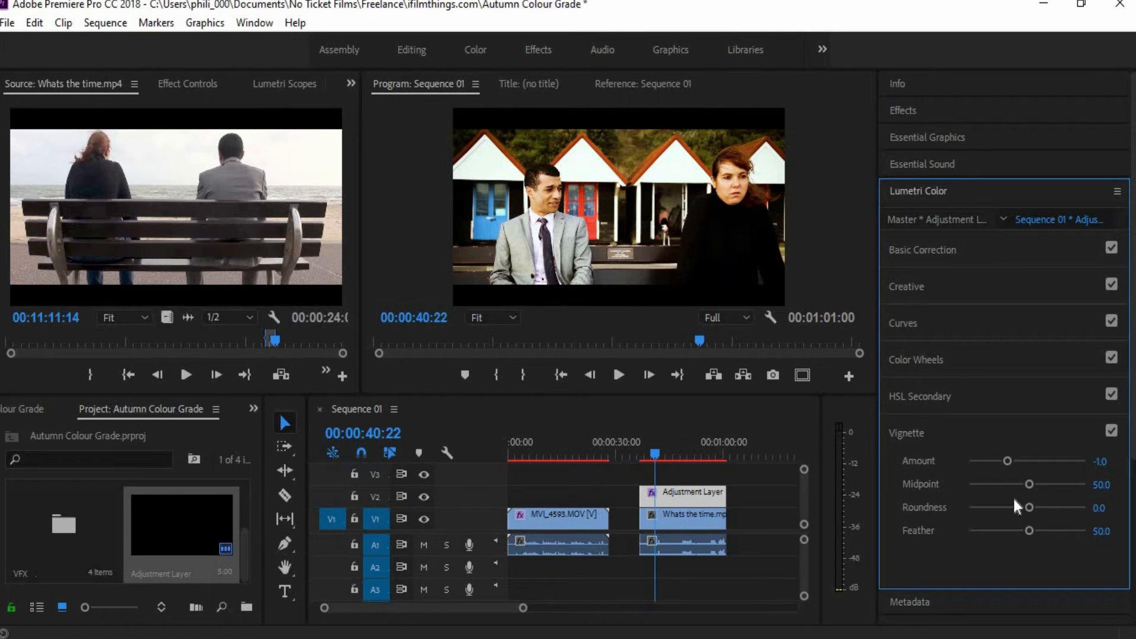
left_click_drag(1030, 506, 1039, 508)
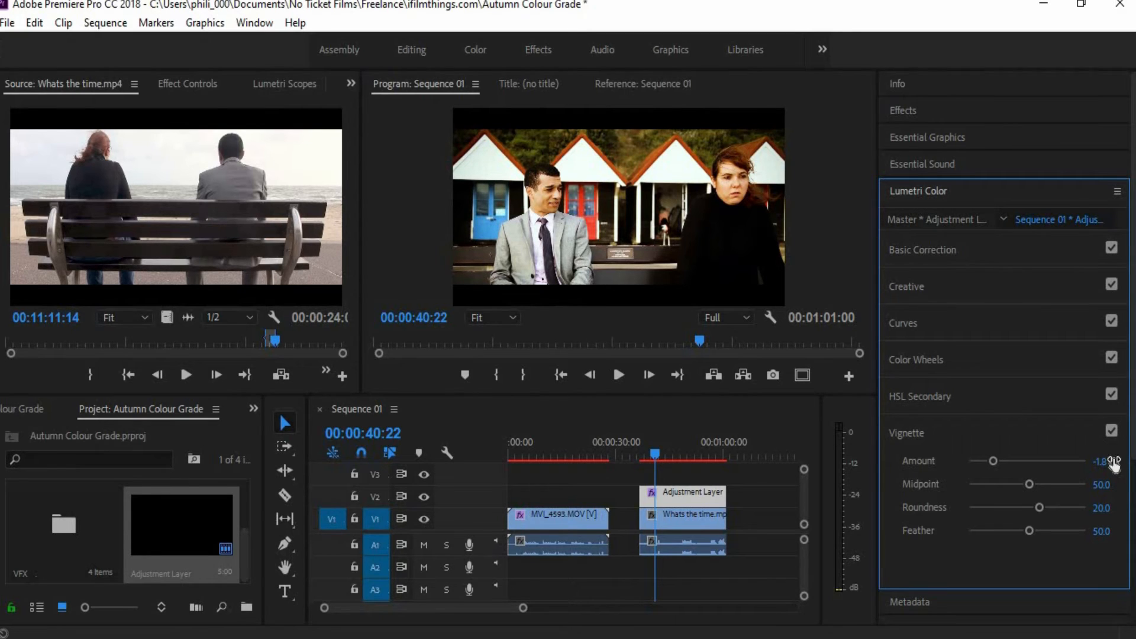
left_click(1111, 430)
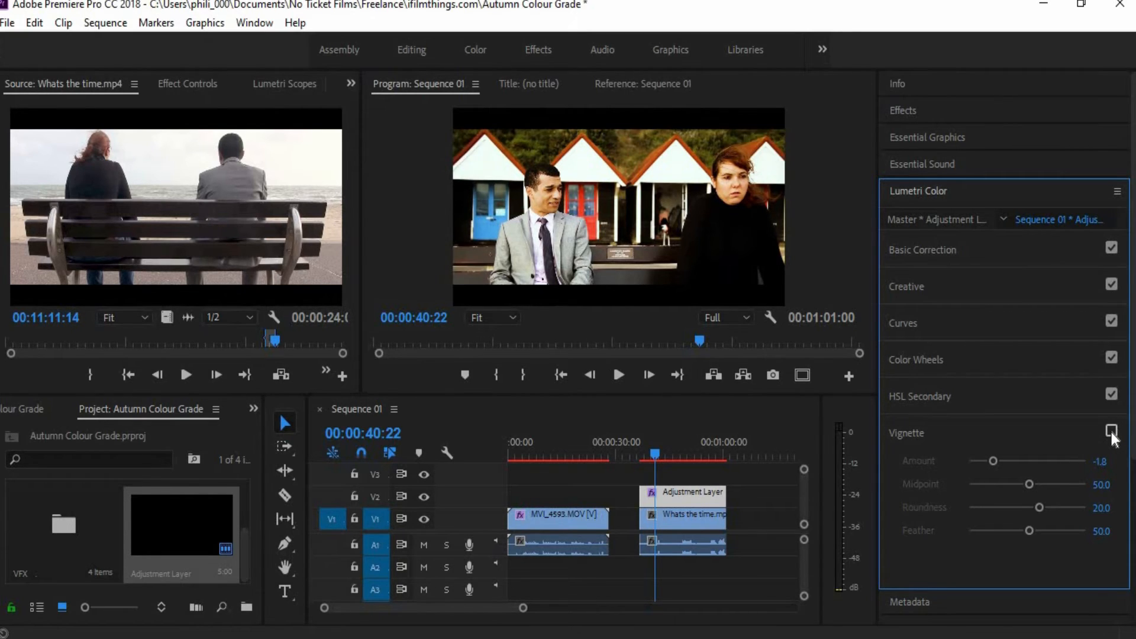
left_click(1111, 431)
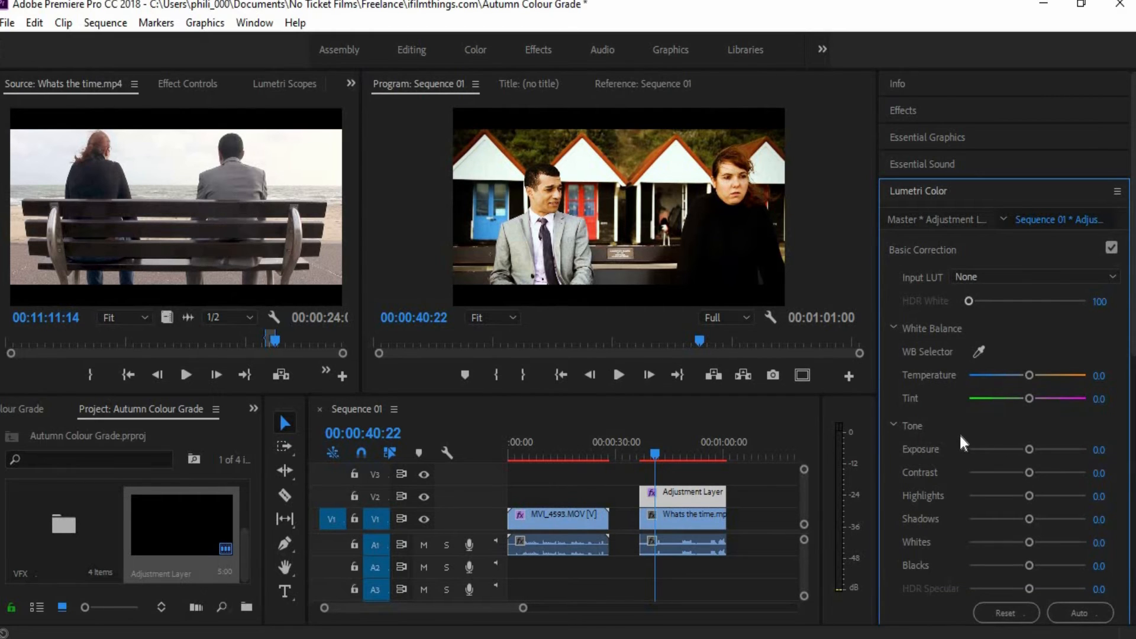
Set the adjustment layer's exposure to -0.2, contrast 11.4, highlights 4.3, shadows -2.9, whites 8.6 and blacks -1.4.
scroll(959, 435, "down", 5)
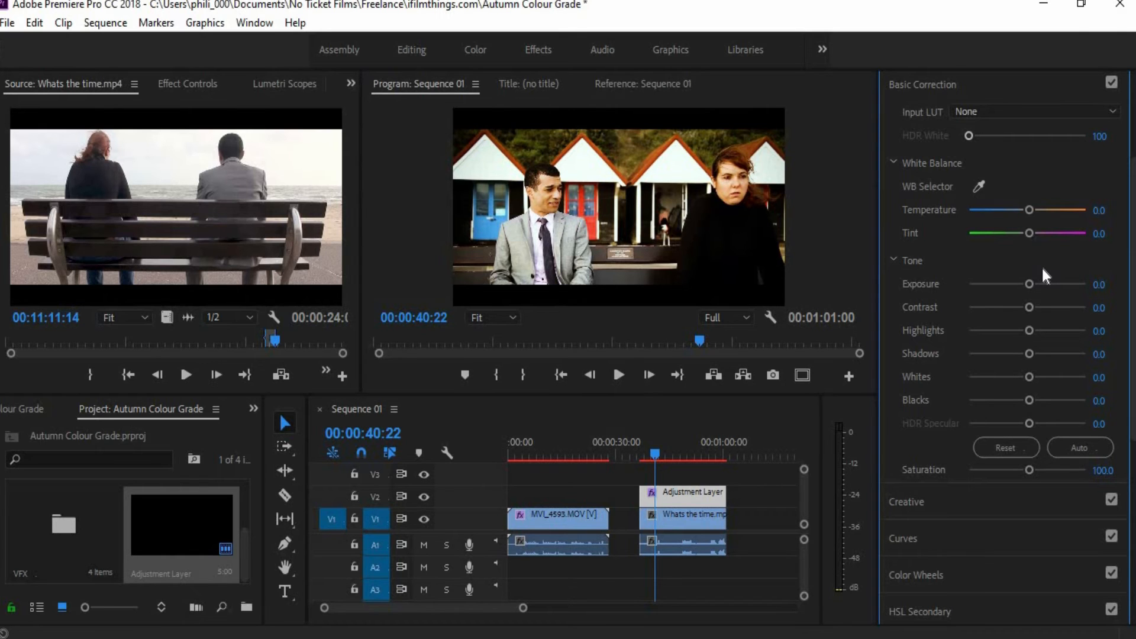
left_click_drag(1028, 284, 1034, 307)
left_click_drag(1029, 330, 1031, 330)
left_click_drag(1029, 354, 1032, 377)
left_click_drag(1028, 399, 1026, 400)
Compare the shot with basic correction off and on, and check the grade at several points along the beach clip.
left_click(1110, 83)
left_click(1111, 83)
left_click(1110, 83)
left_click(1110, 83)
left_click(720, 453)
left_click(643, 454)
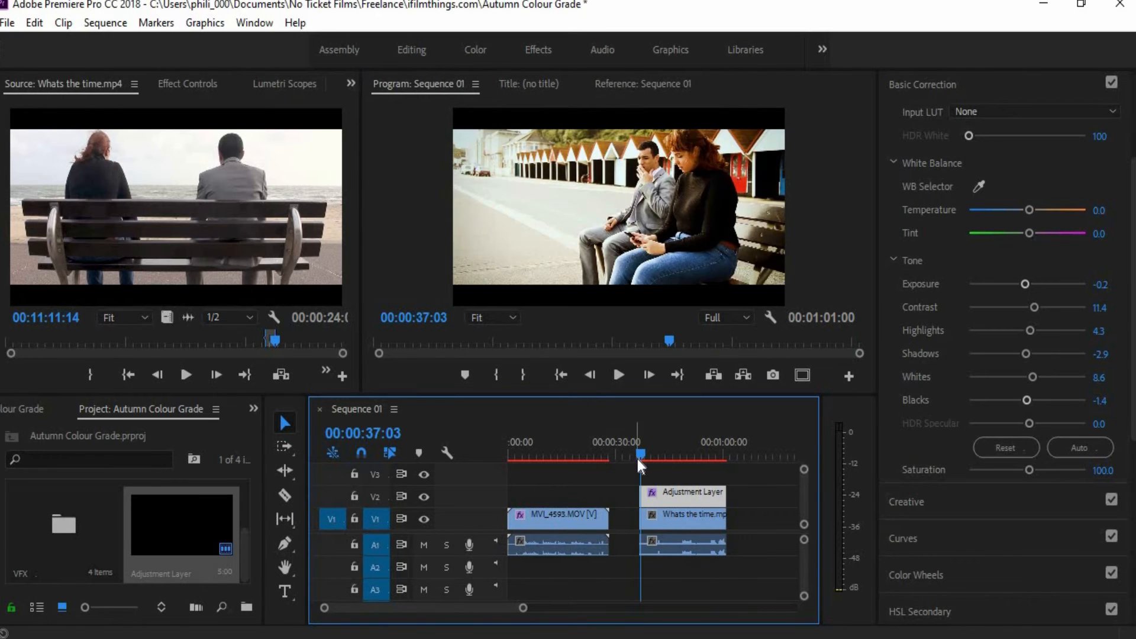
left_click(667, 453)
left_click(756, 473)
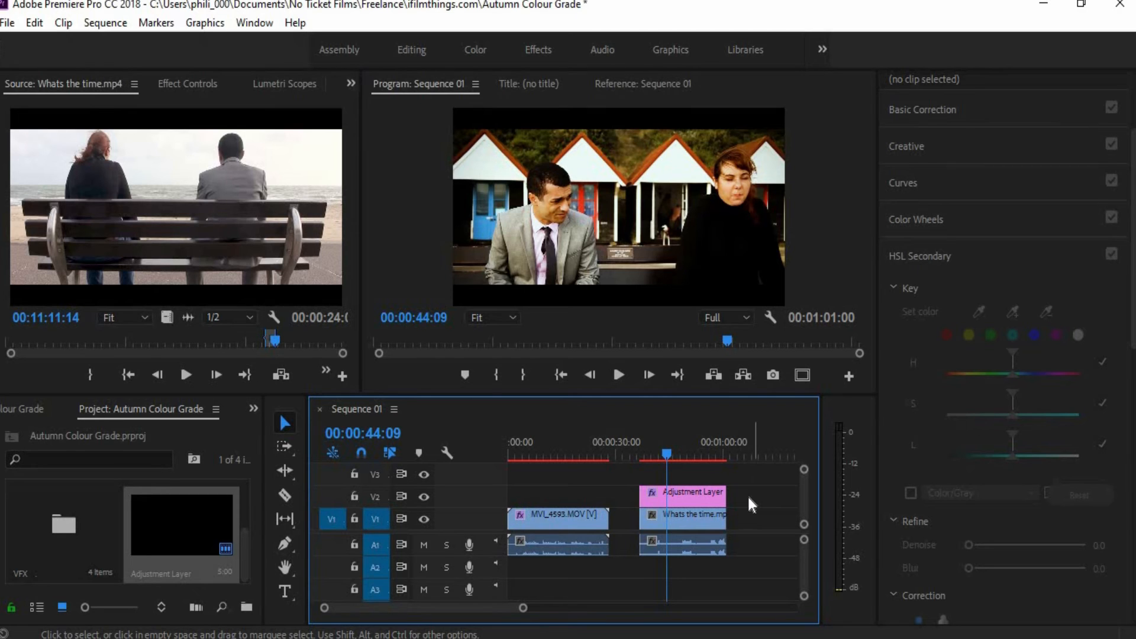
Sample the woman's skin tone as the adjustment layer's HSL Secondary key and turn on the Color/Gray mask preview.
left_click(676, 495)
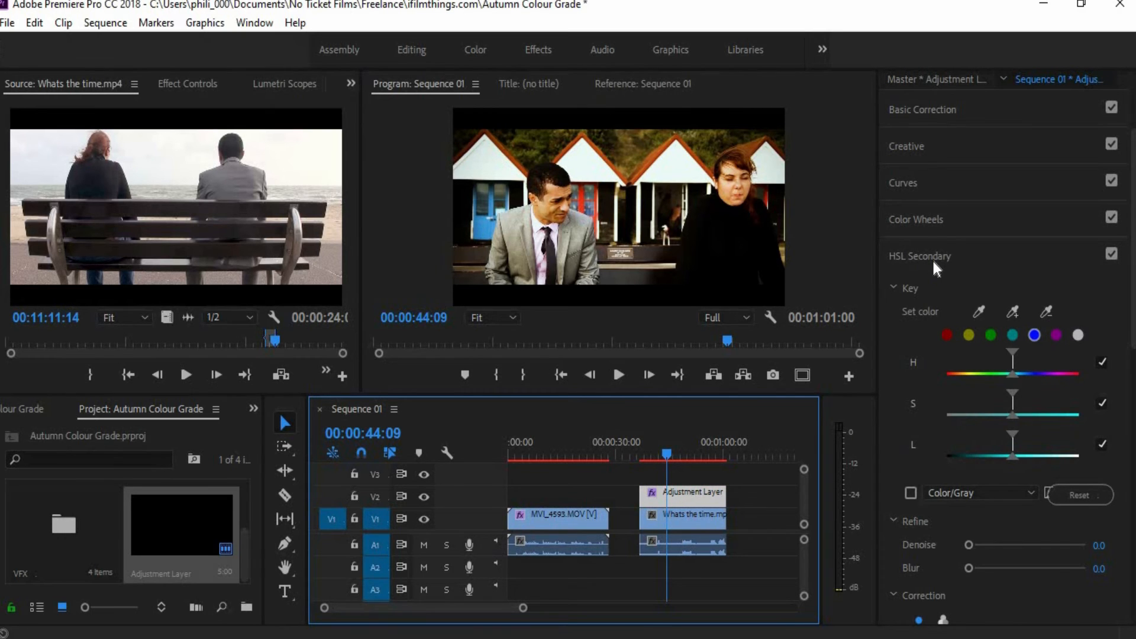
left_click(979, 311)
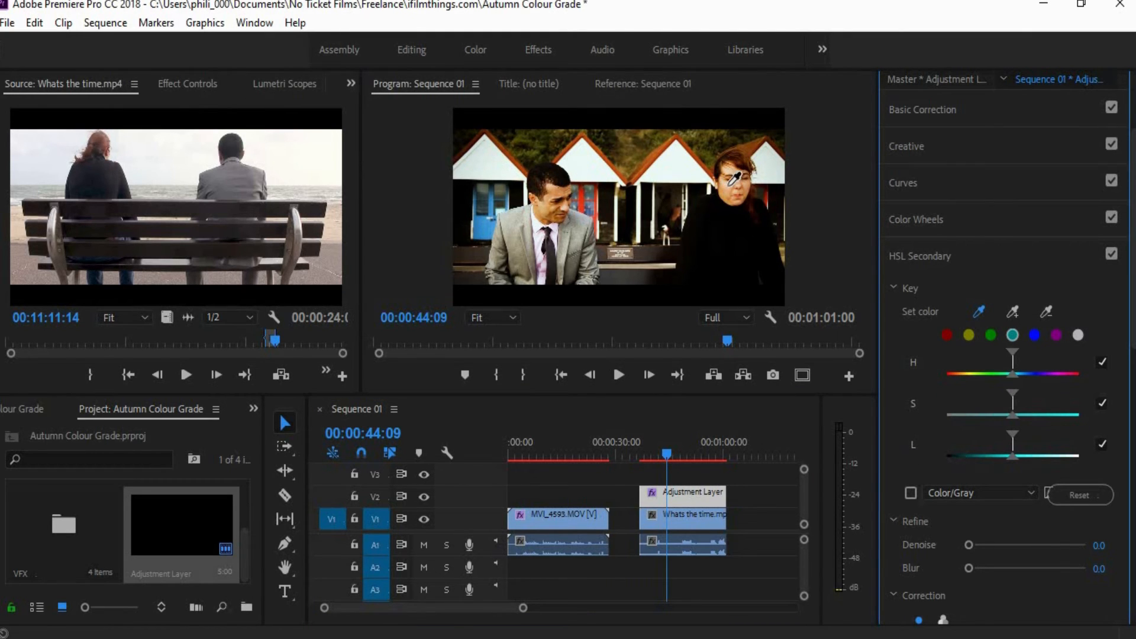
left_click(749, 183)
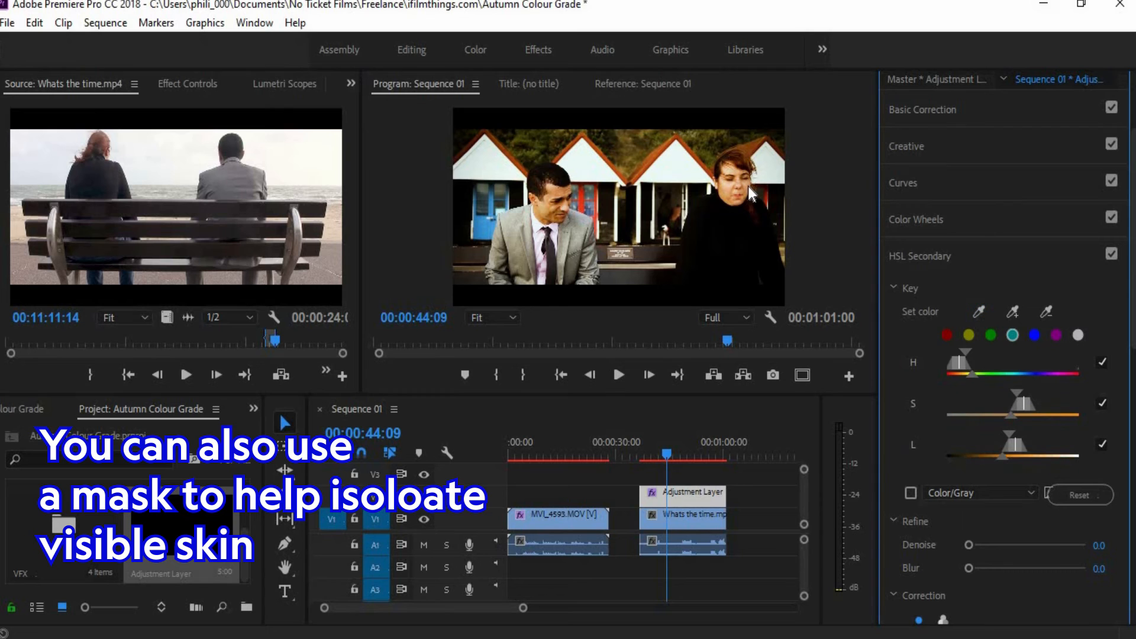
left_click(911, 491)
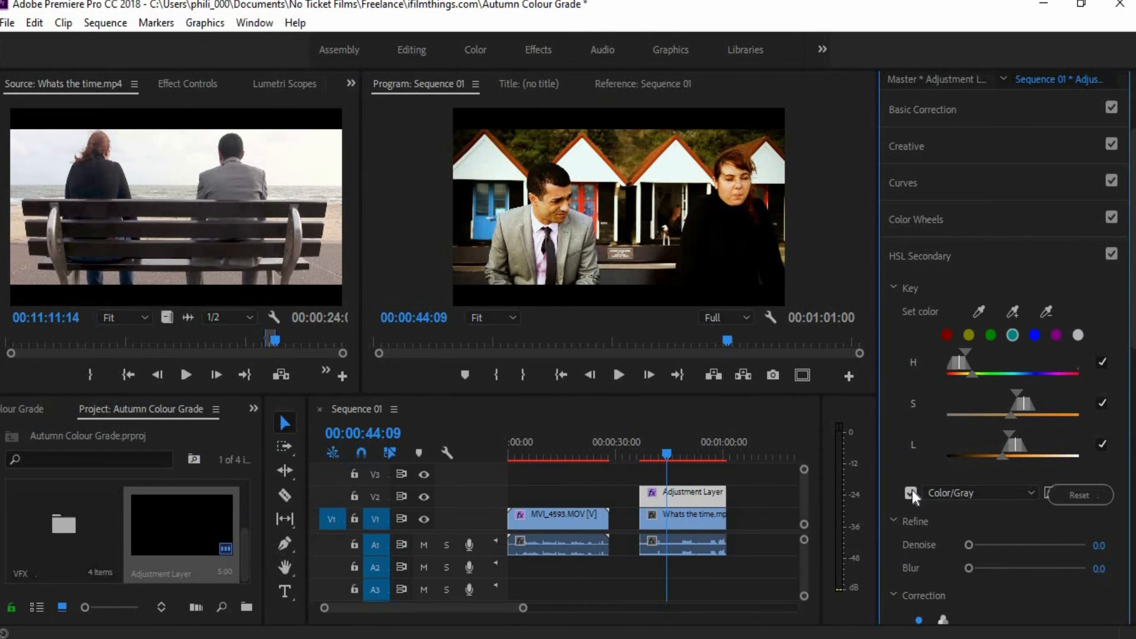